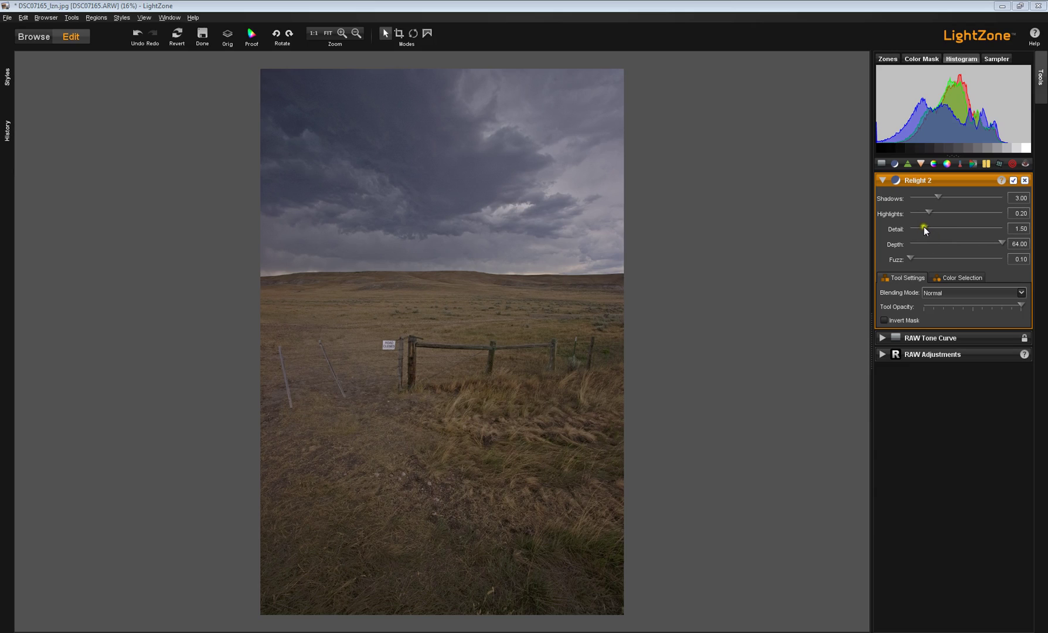
# Push Relight 2 Detail up to about 4.6, then ease it back down to roughly 2.2.
pyautogui.moveTo(924, 227); pyautogui.dragTo(951, 228)
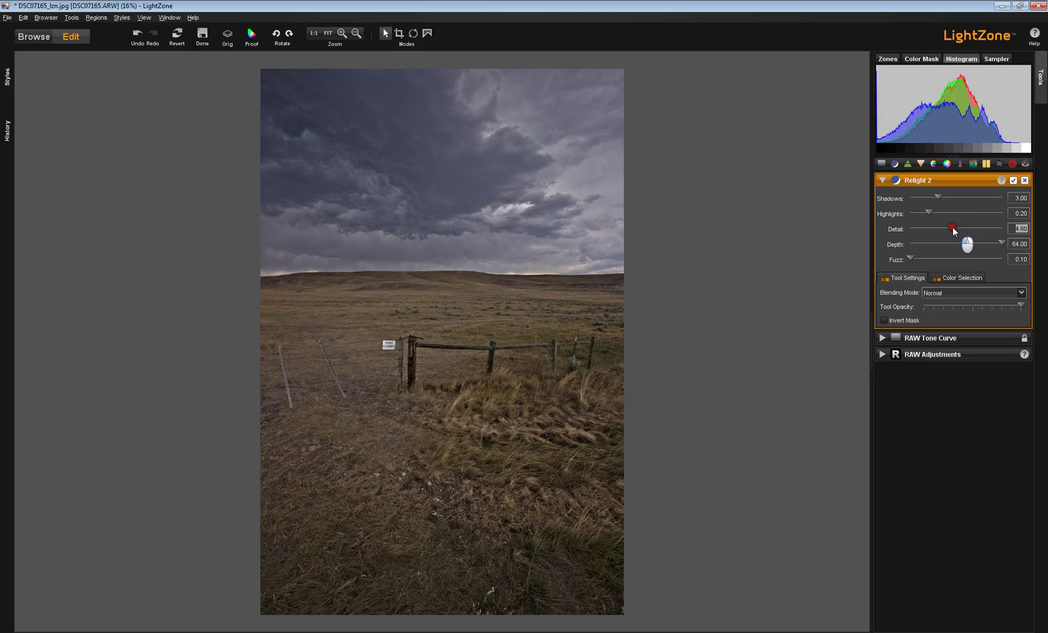
pyautogui.moveTo(953, 228); pyautogui.dragTo(942, 230)
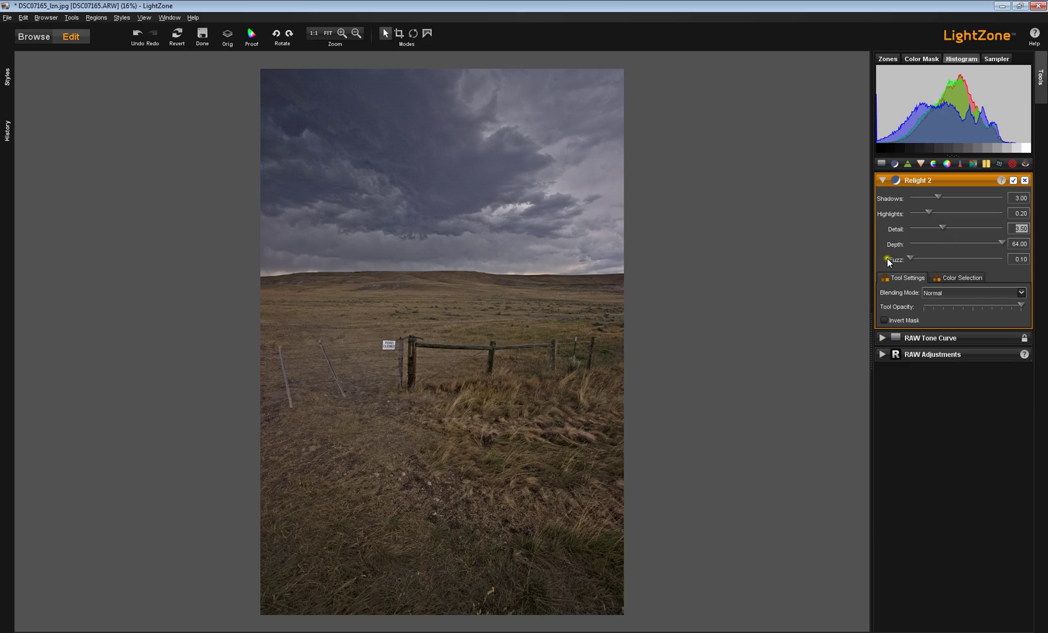
pyautogui.click(943, 227)
pyautogui.moveTo(943, 228); pyautogui.dragTo(936, 227)
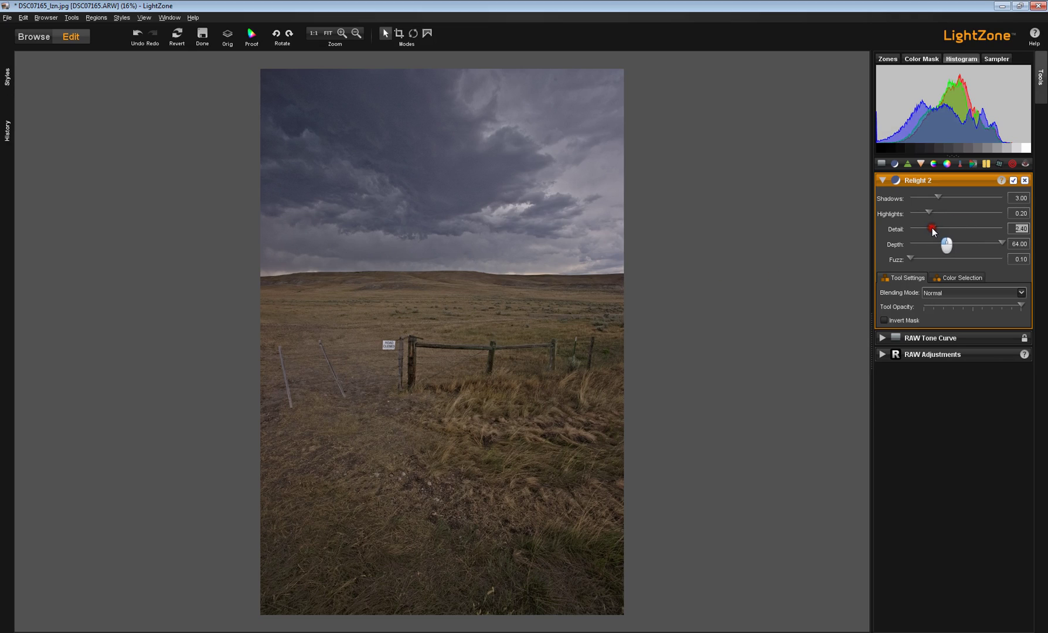
pyautogui.moveTo(932, 228); pyautogui.dragTo(932, 227)
pyautogui.moveTo(933, 226); pyautogui.dragTo(931, 226)
# Return Detail to 1.50, then drop Depth to 3 and bring it back up to 64.
pyautogui.moveTo(929, 226); pyautogui.dragTo(925, 226)
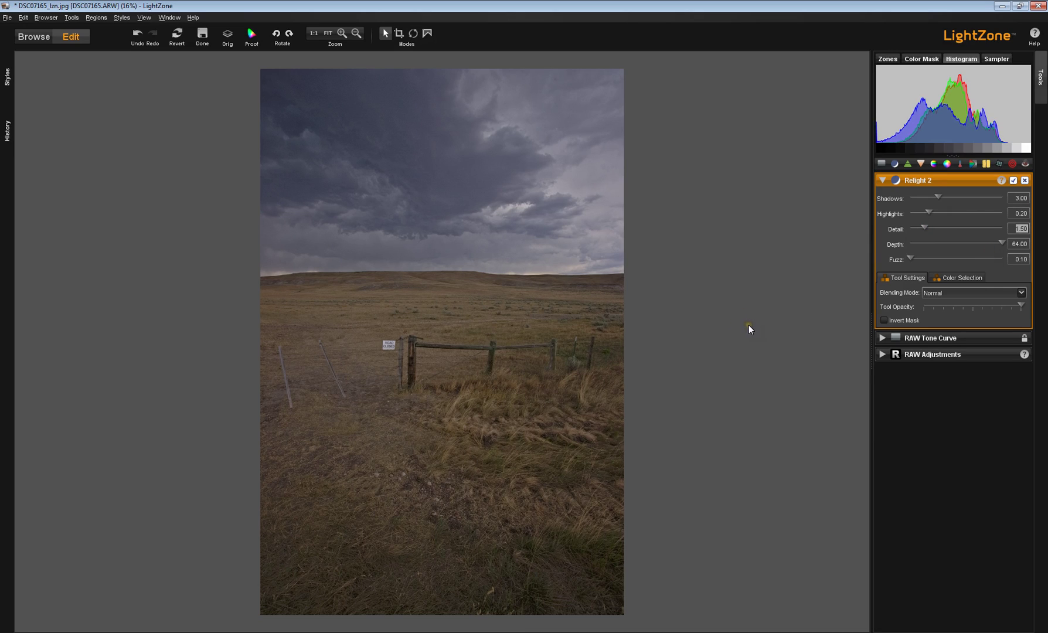
pyautogui.click(960, 253)
pyautogui.moveTo(1003, 242); pyautogui.dragTo(906, 251)
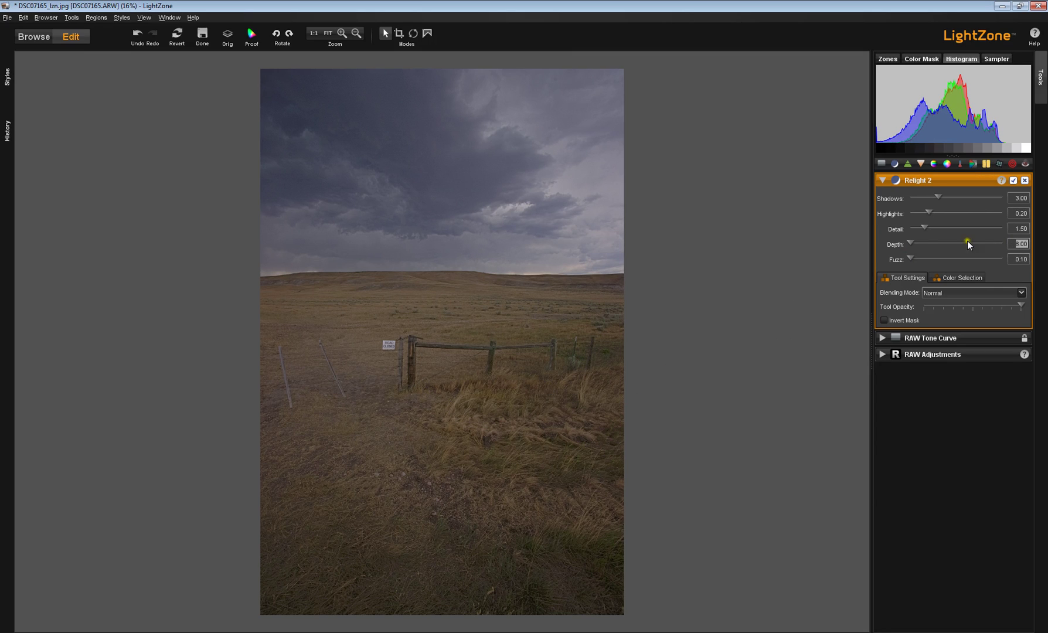
pyautogui.moveTo(912, 246); pyautogui.dragTo(1001, 246)
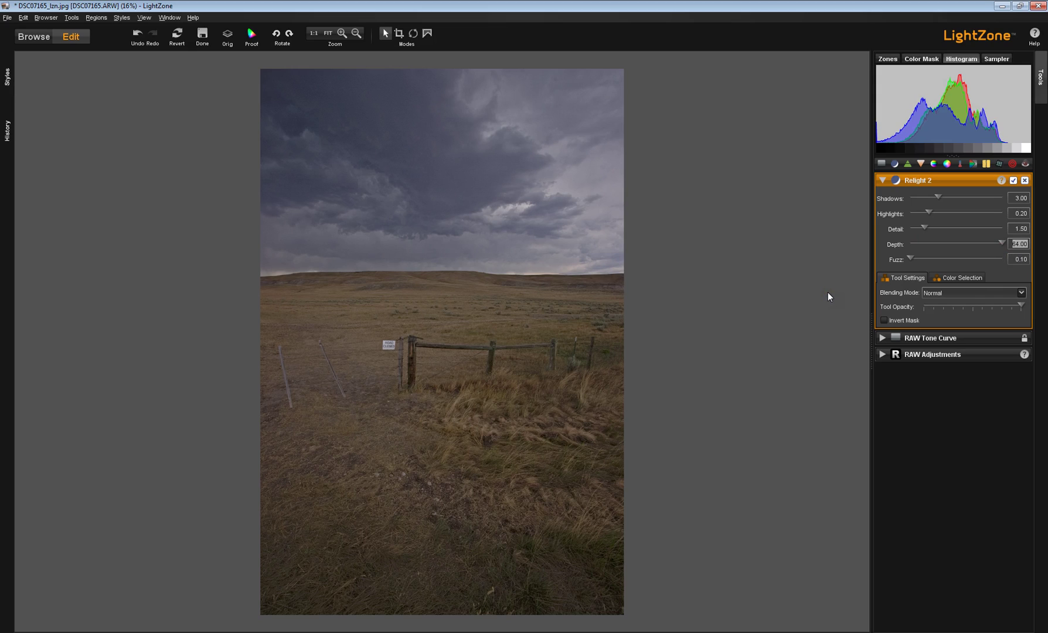
pyautogui.click(910, 257)
pyautogui.moveTo(997, 257); pyautogui.dragTo(1003, 258)
pyautogui.moveTo(1002, 258); pyautogui.dragTo(910, 264)
# Zoom to 1:1, then 2:1, and pan the navigator to the ROAD CLOSED sign and fence posts.
pyautogui.click(314, 33)
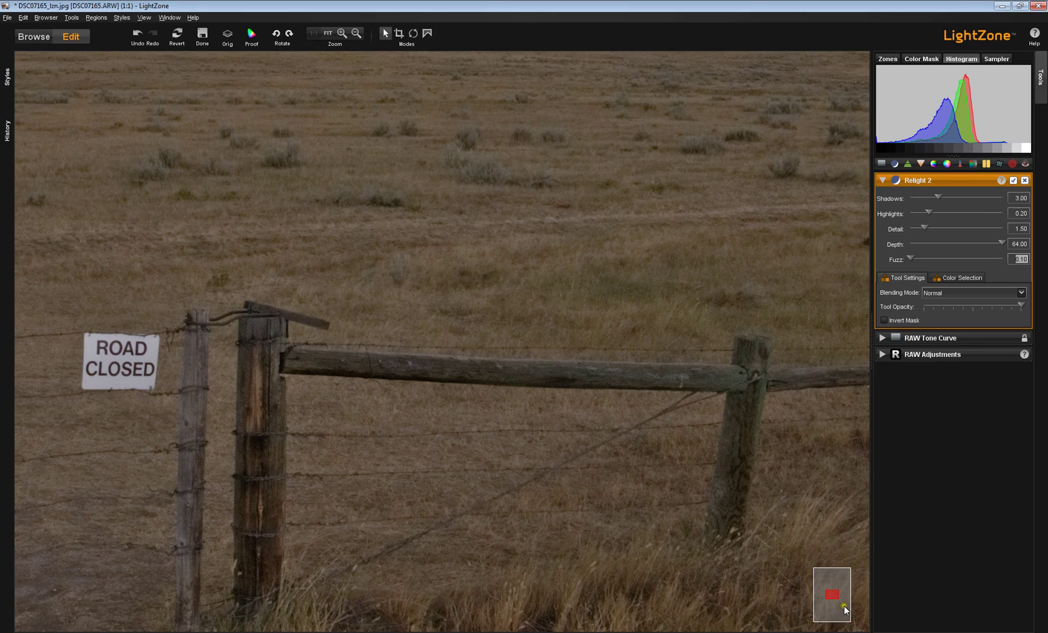
pyautogui.click(341, 34)
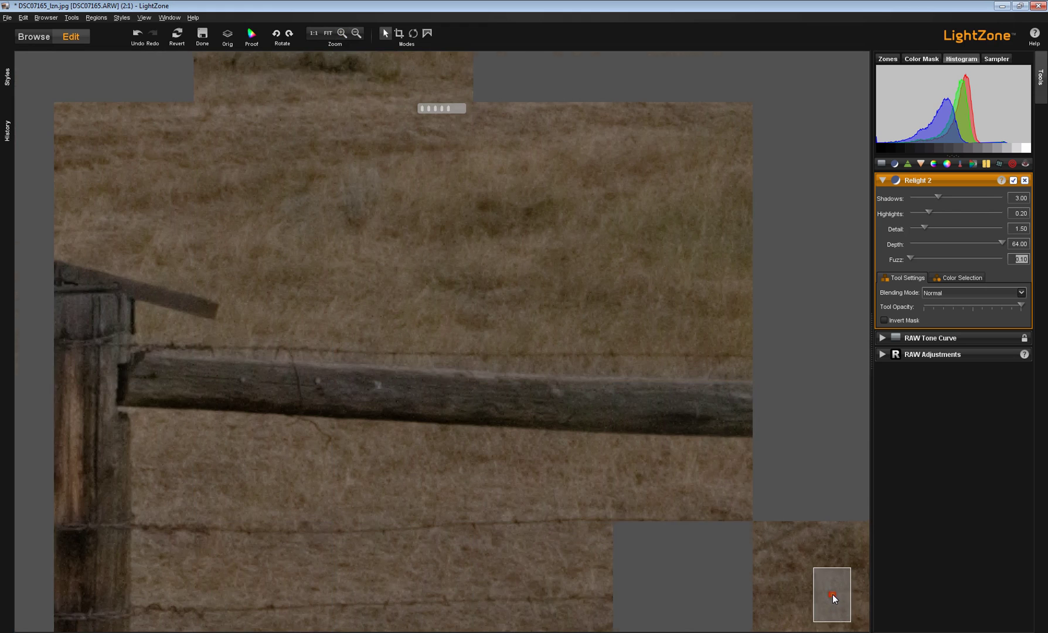
pyautogui.moveTo(833, 595); pyautogui.dragTo(829, 596)
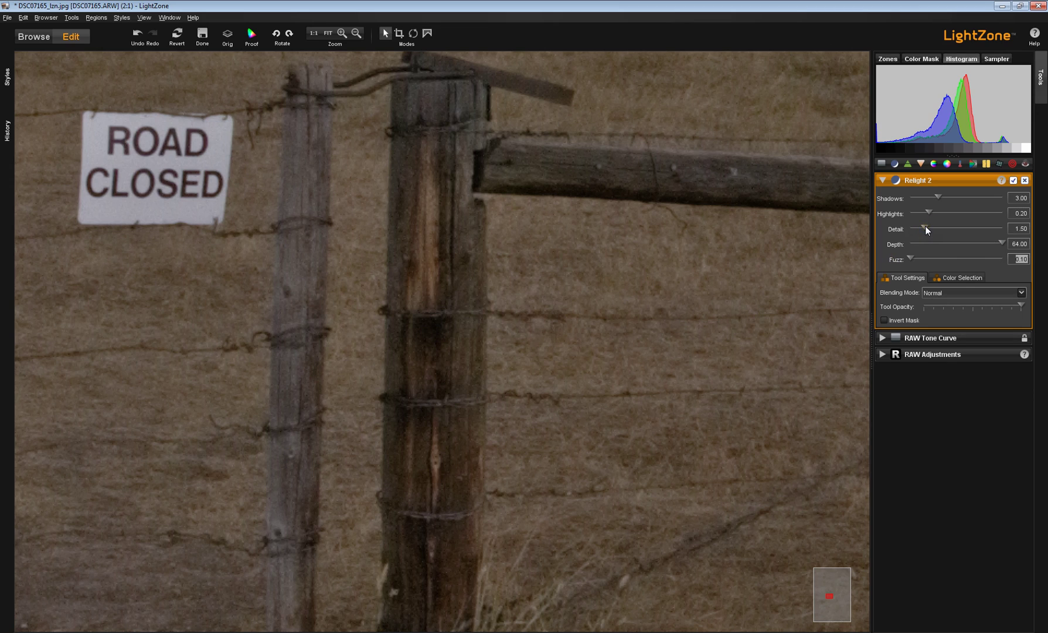
# Try Relight 2 Detail at 3.00 up close, then settle it slightly lower at 2.40.
pyautogui.moveTo(925, 226); pyautogui.dragTo(940, 231)
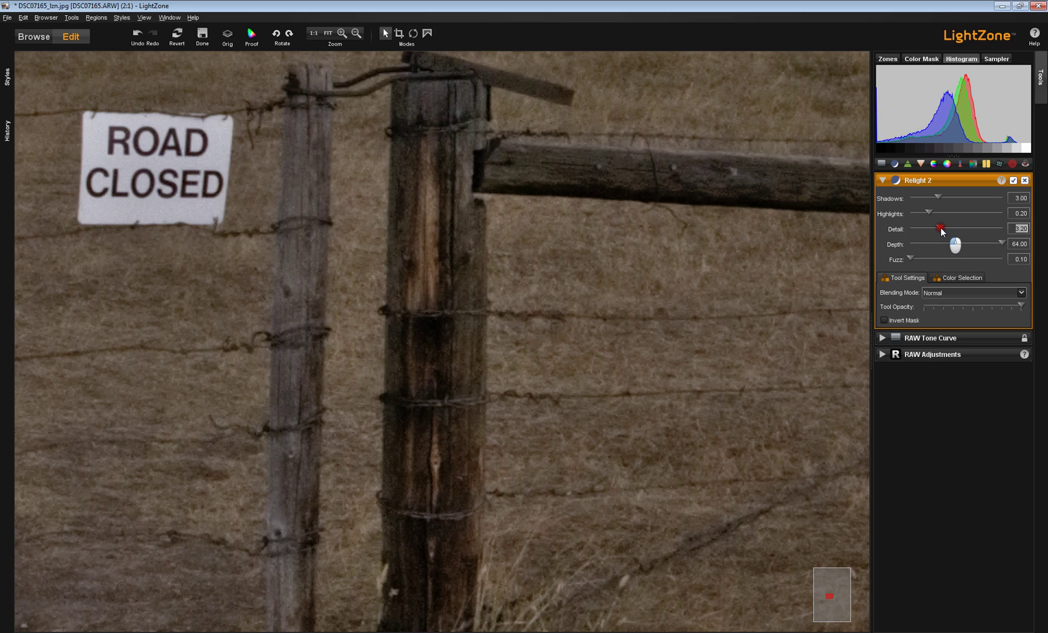
pyautogui.moveTo(941, 231); pyautogui.dragTo(941, 230)
pyautogui.moveTo(934, 227); pyautogui.dragTo(933, 227)
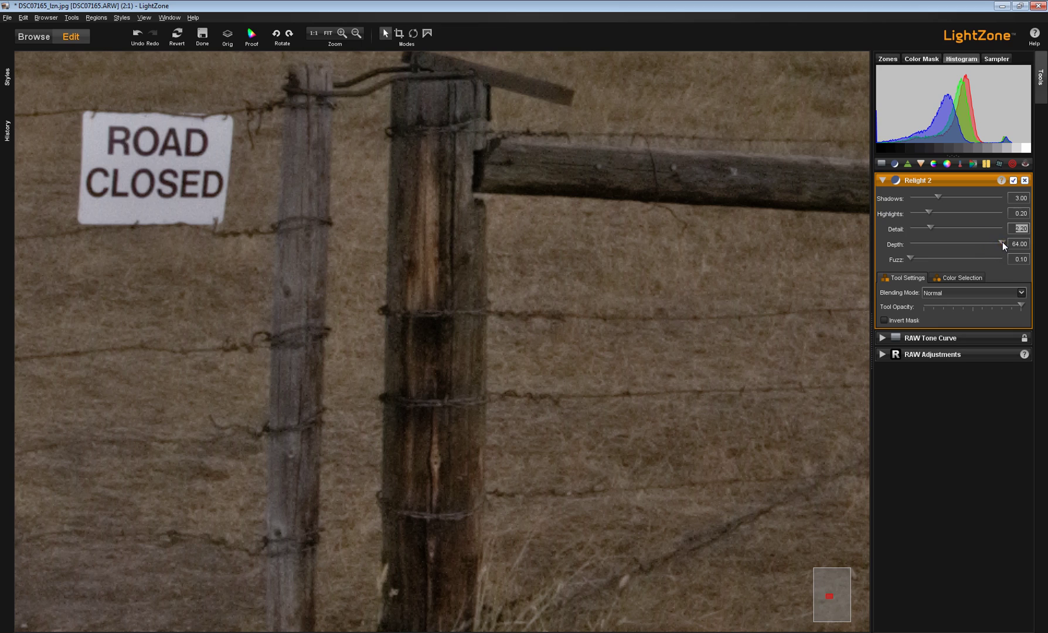
# Swing Relight 2 Depth near its minimum and back up, then fine-tune it to about 43.
pyautogui.moveTo(1002, 242); pyautogui.dragTo(914, 247)
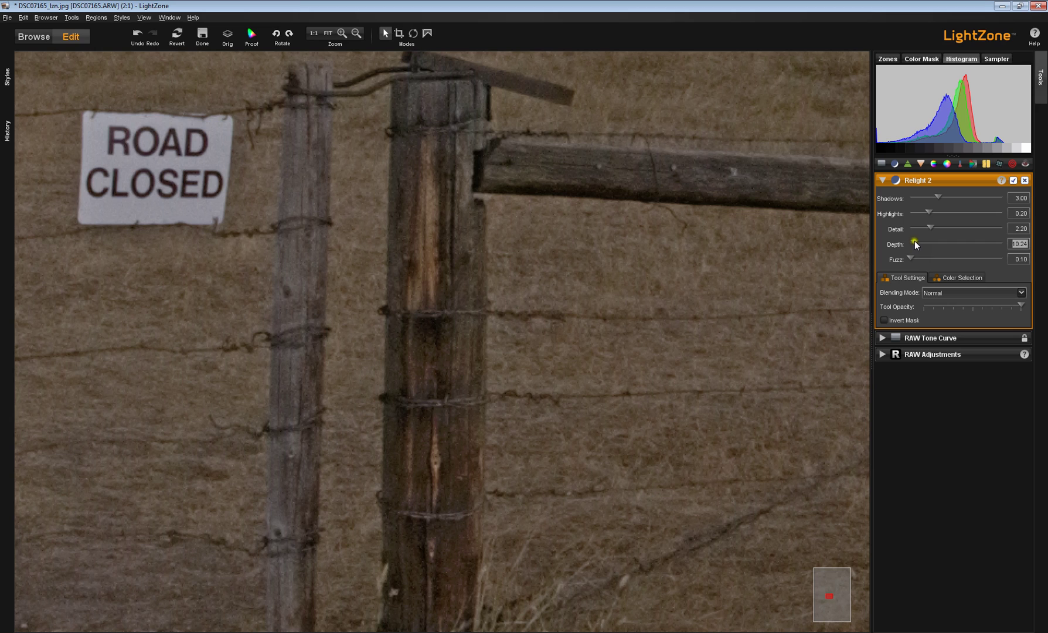
pyautogui.moveTo(916, 244); pyautogui.dragTo(984, 244)
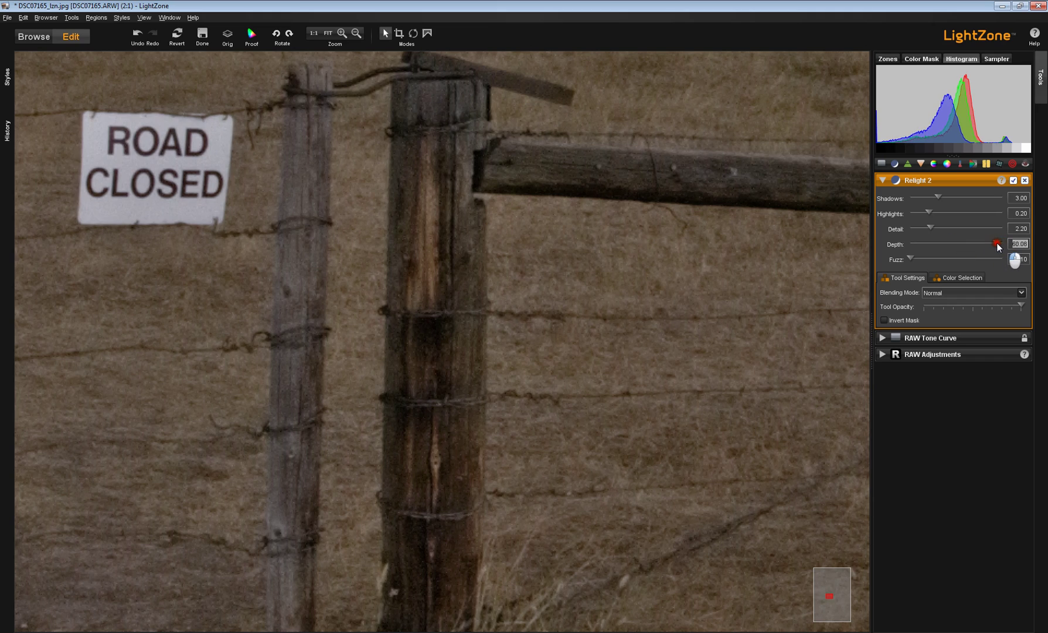
pyautogui.moveTo(980, 242); pyautogui.dragTo(976, 243)
pyautogui.moveTo(978, 244); pyautogui.dragTo(971, 244)
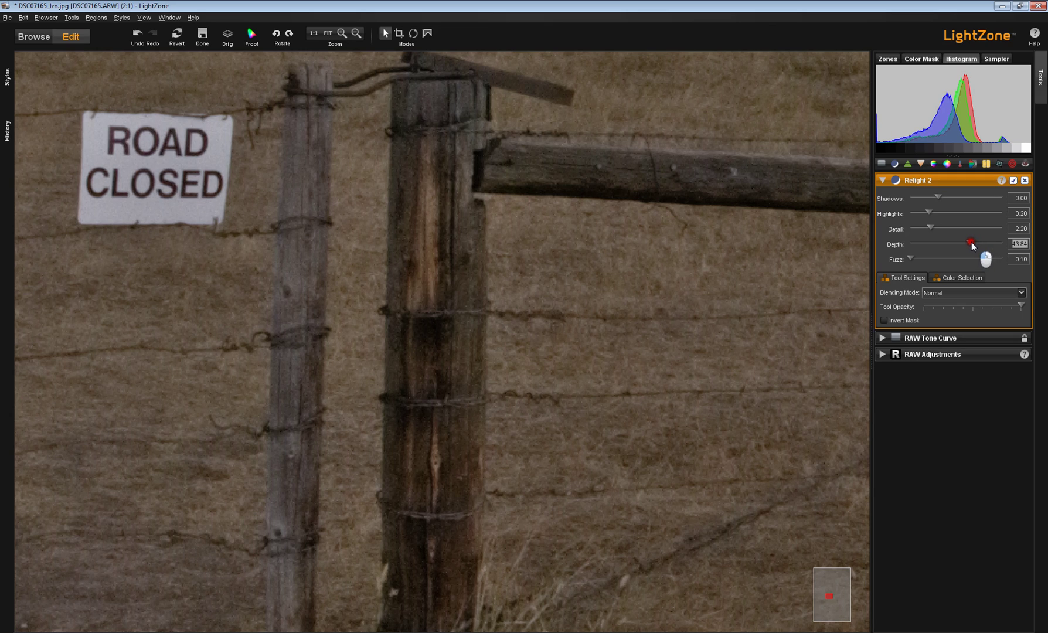
pyautogui.moveTo(972, 244); pyautogui.dragTo(966, 243)
# Test Fuzz between 0 and 1 and vary Depth, leaving Fuzz at 0.44 and Depth near 53.92.
pyautogui.moveTo(909, 256); pyautogui.dragTo(1001, 258)
pyautogui.moveTo(965, 241); pyautogui.dragTo(1004, 244)
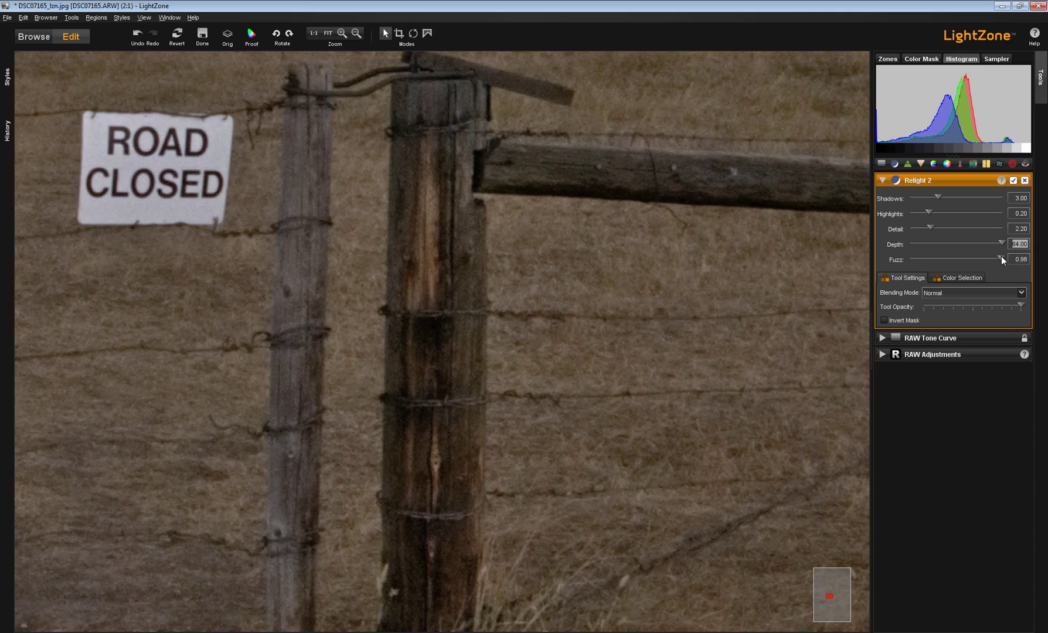
pyautogui.moveTo(1000, 258); pyautogui.dragTo(910, 262)
pyautogui.moveTo(911, 258); pyautogui.dragTo(1003, 262)
pyautogui.moveTo(1003, 260); pyautogui.dragTo(945, 257)
pyautogui.moveTo(1003, 241); pyautogui.dragTo(987, 241)
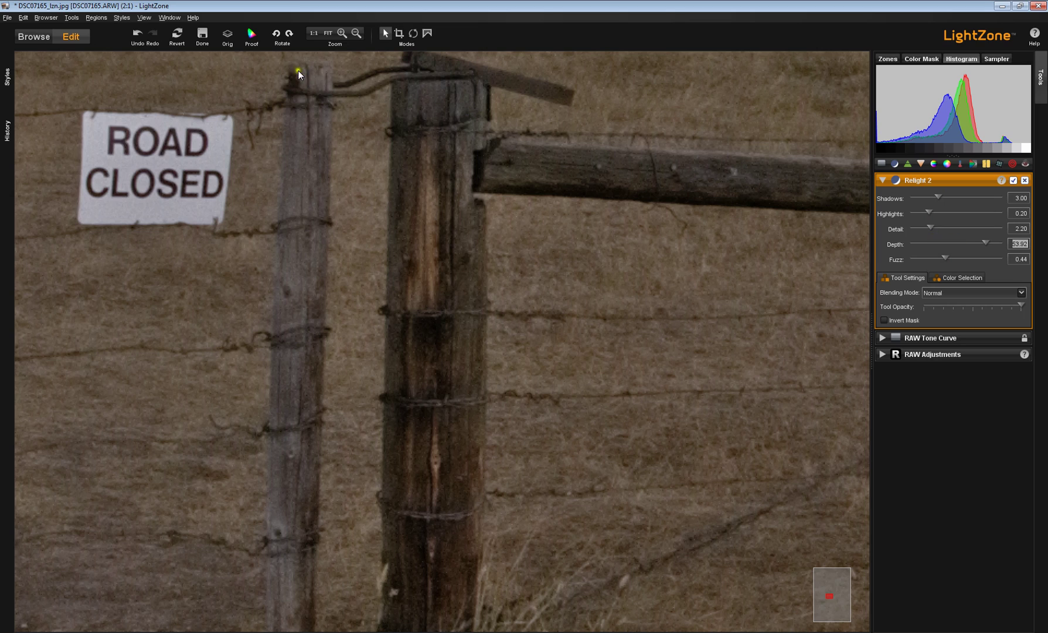
# Fit the whole storm landscape in view and toggle Relight 2 off and back on to compare.
pyautogui.click(328, 33)
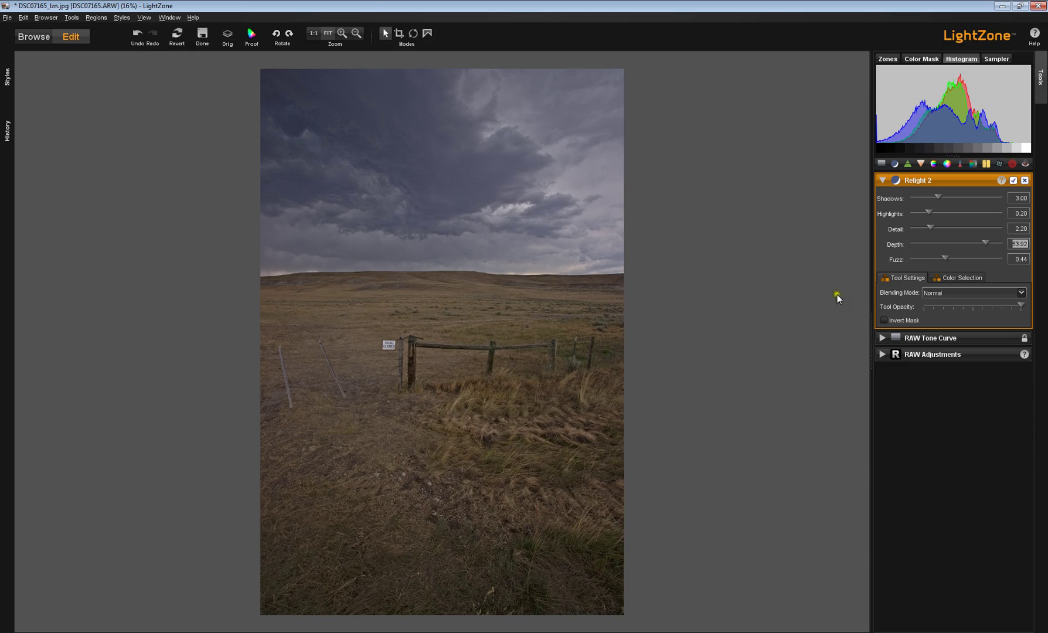
pyautogui.click(1013, 180)
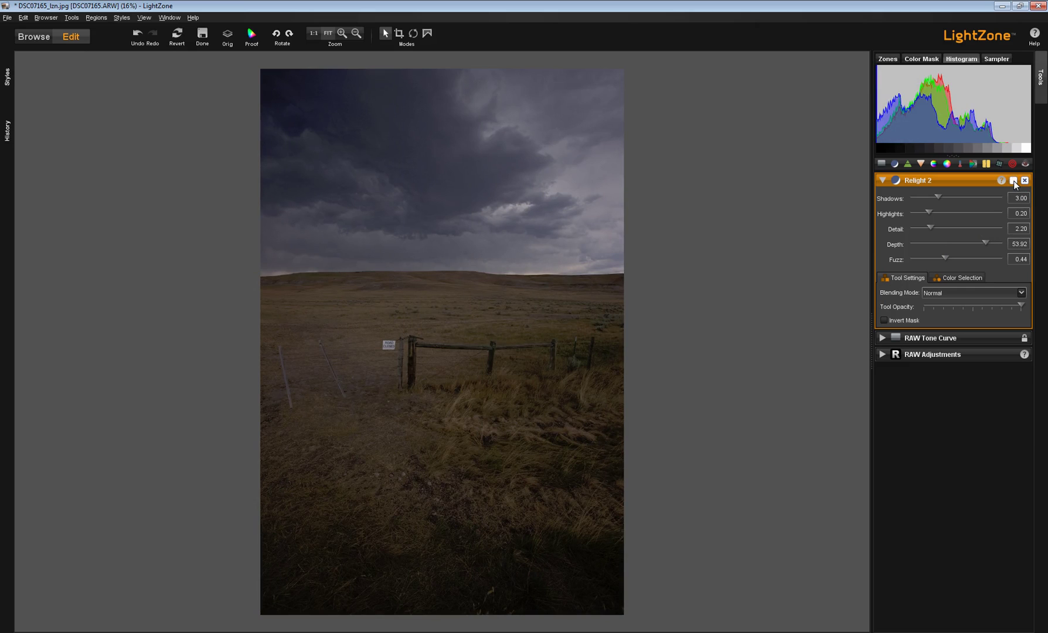
pyautogui.click(1013, 180)
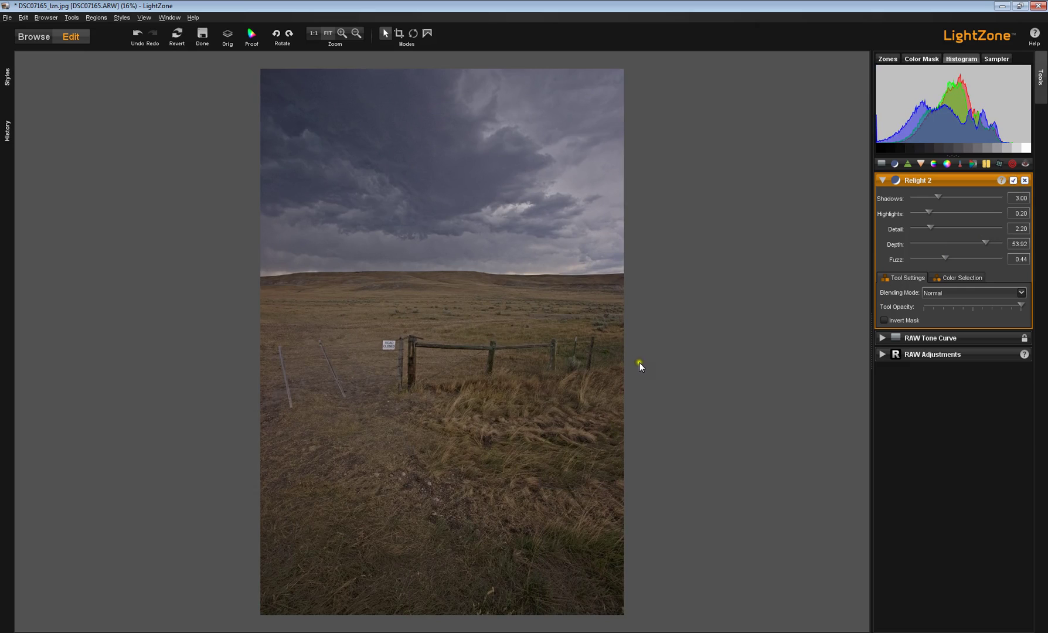